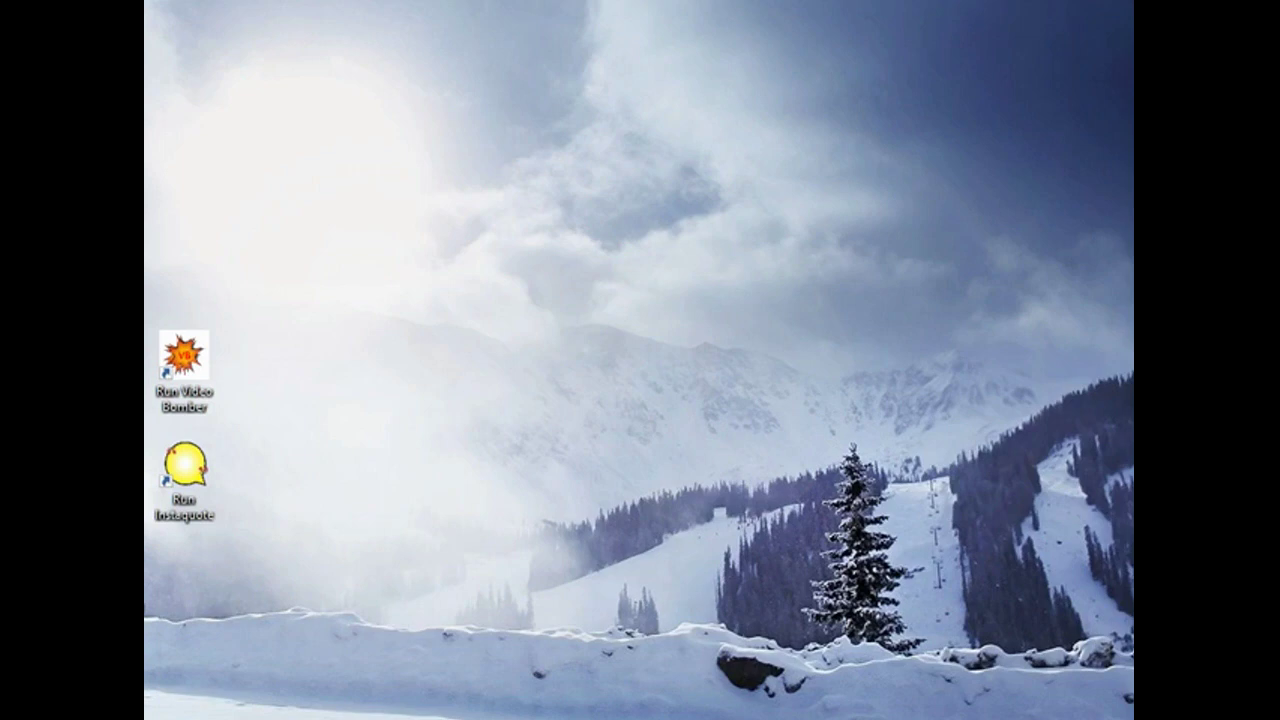
Step: Open the Video-Mixer zip archive from the Downloads folder in File Explorer
key("super+e")
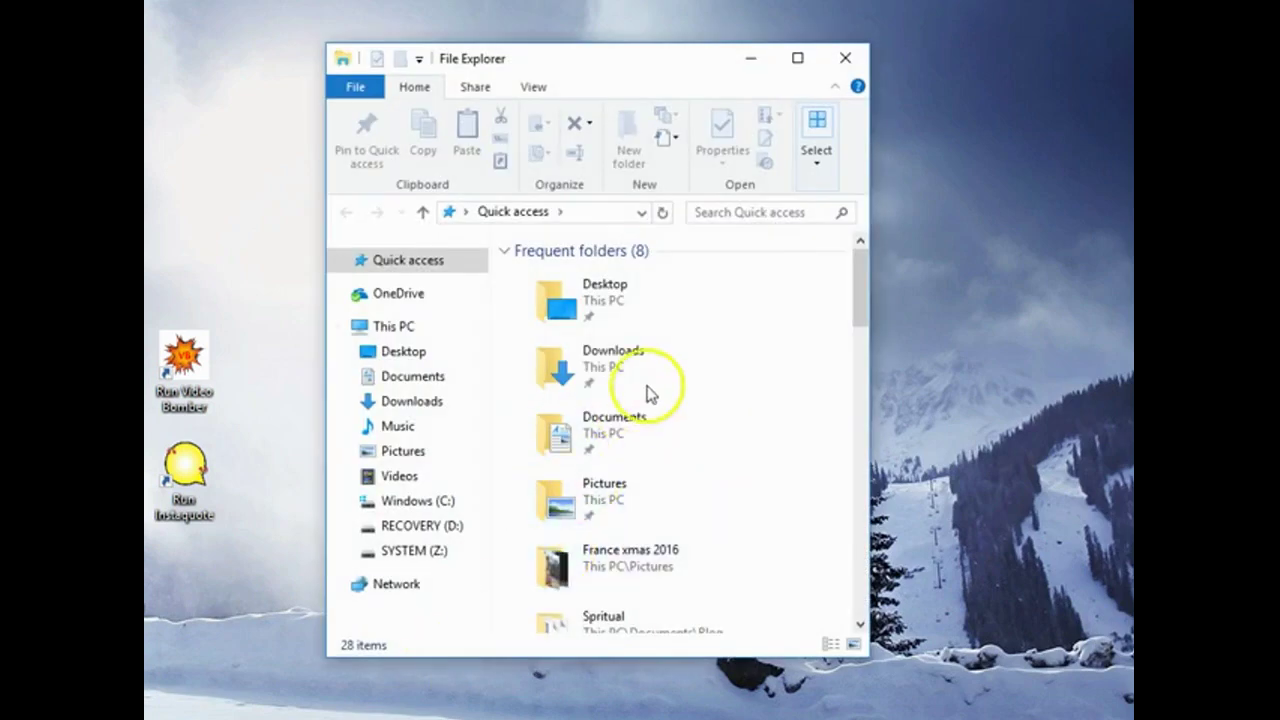
left_click(656, 376)
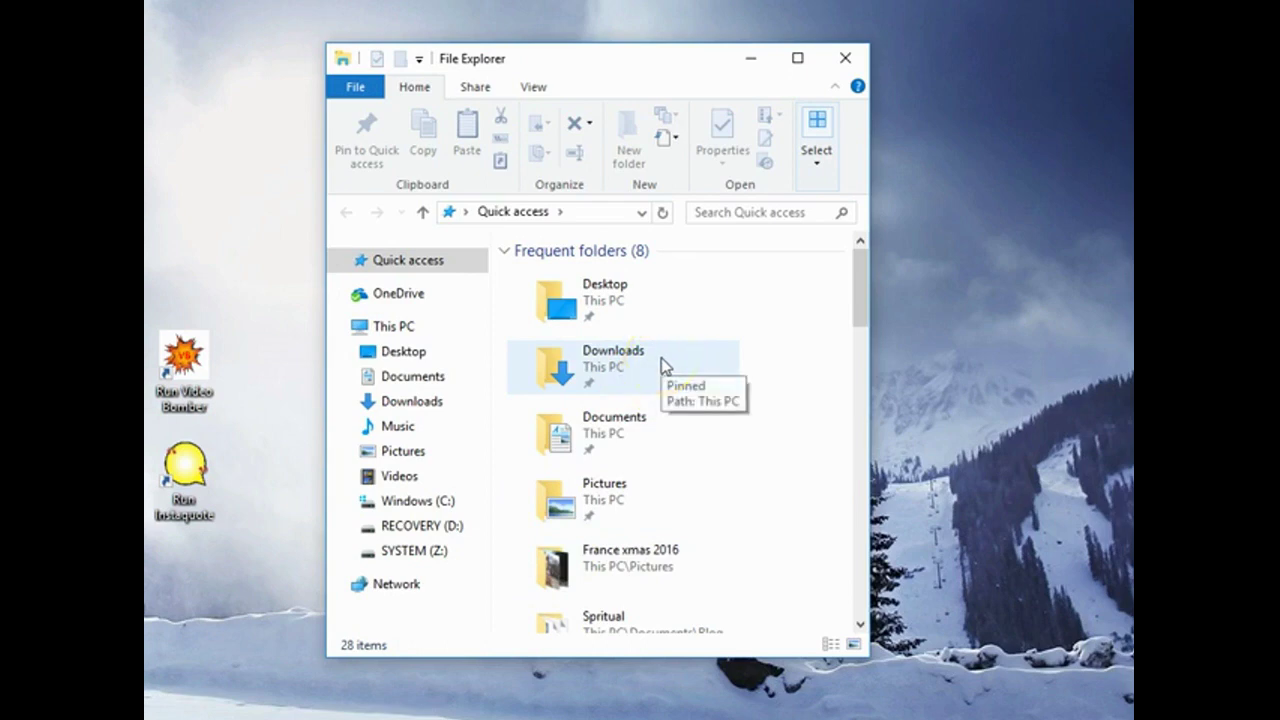
double_click(655, 366)
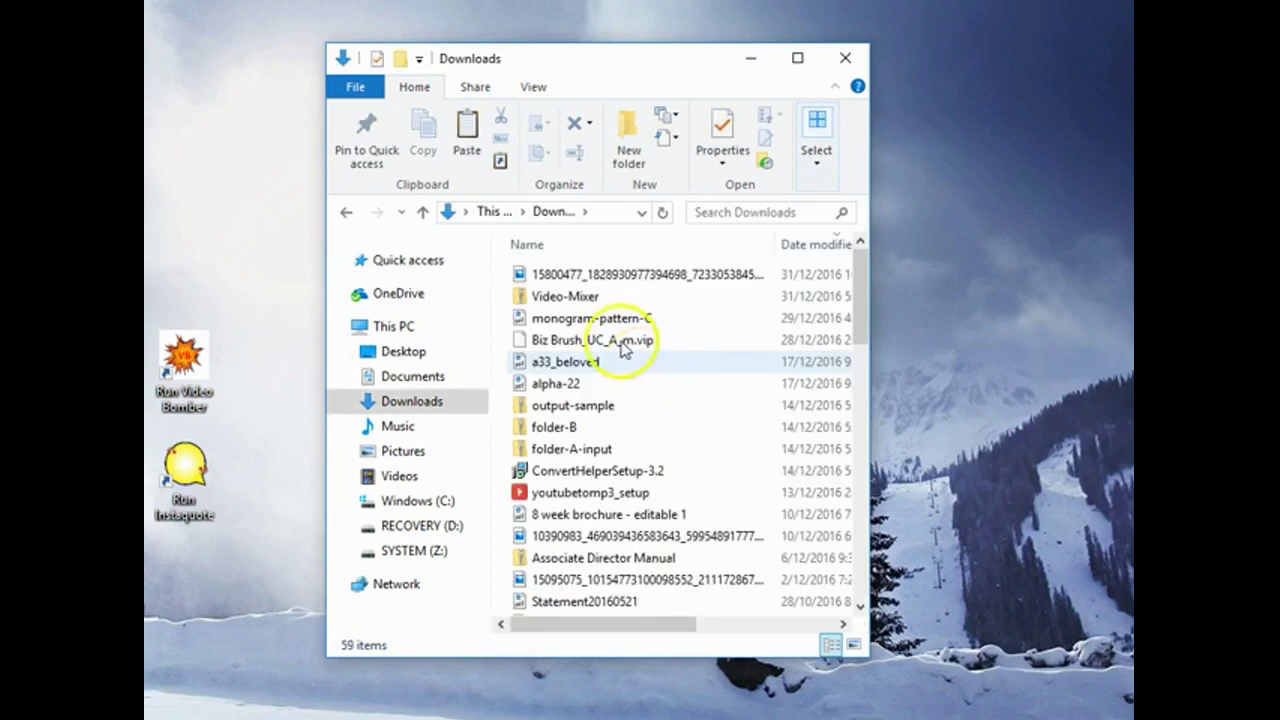
left_click(585, 304)
double_click(586, 300)
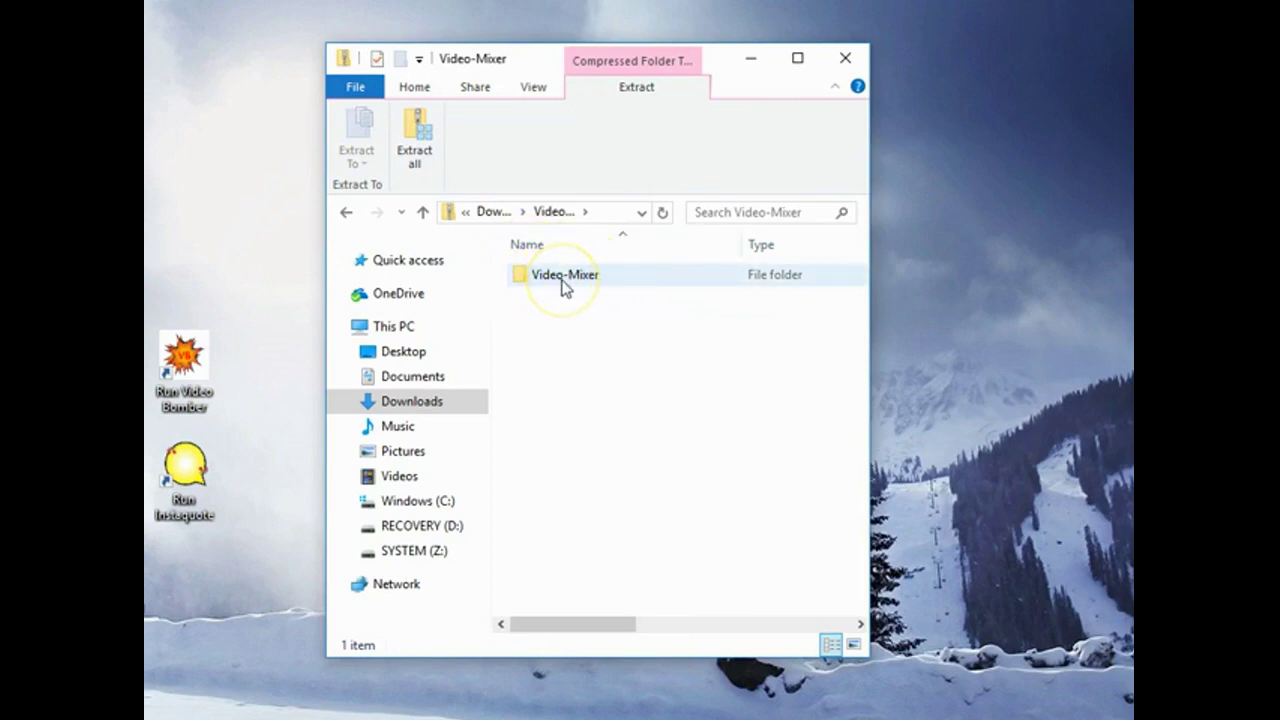
Step: Copy the Video-Mixer folder from the zip, paste it onto the desktop, and close File Explorer
right_click(562, 287)
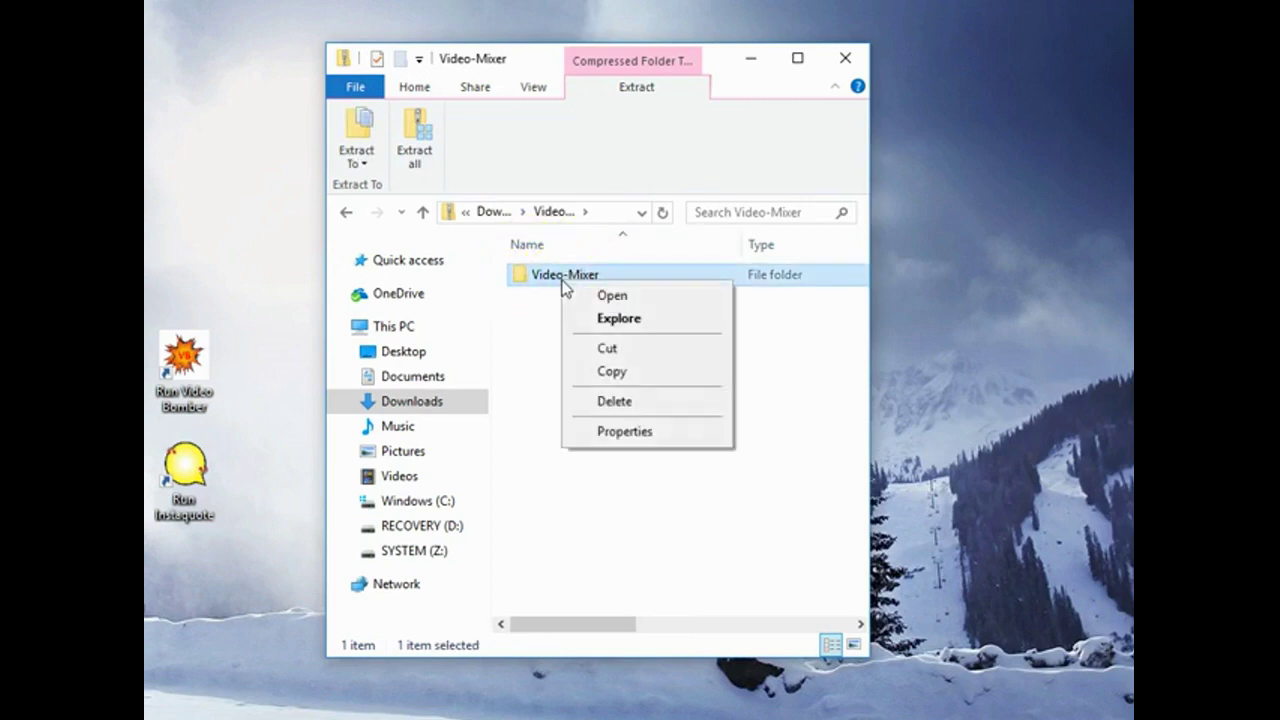
left_click(640, 380)
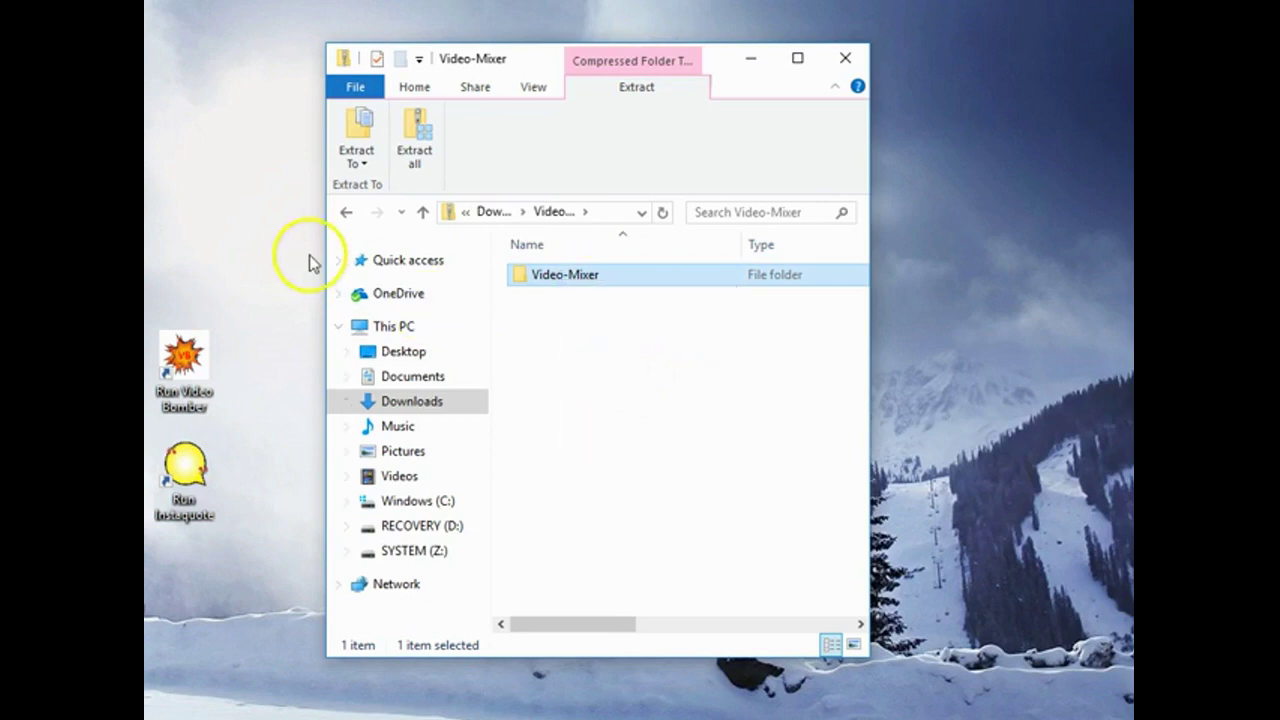
right_click(208, 206)
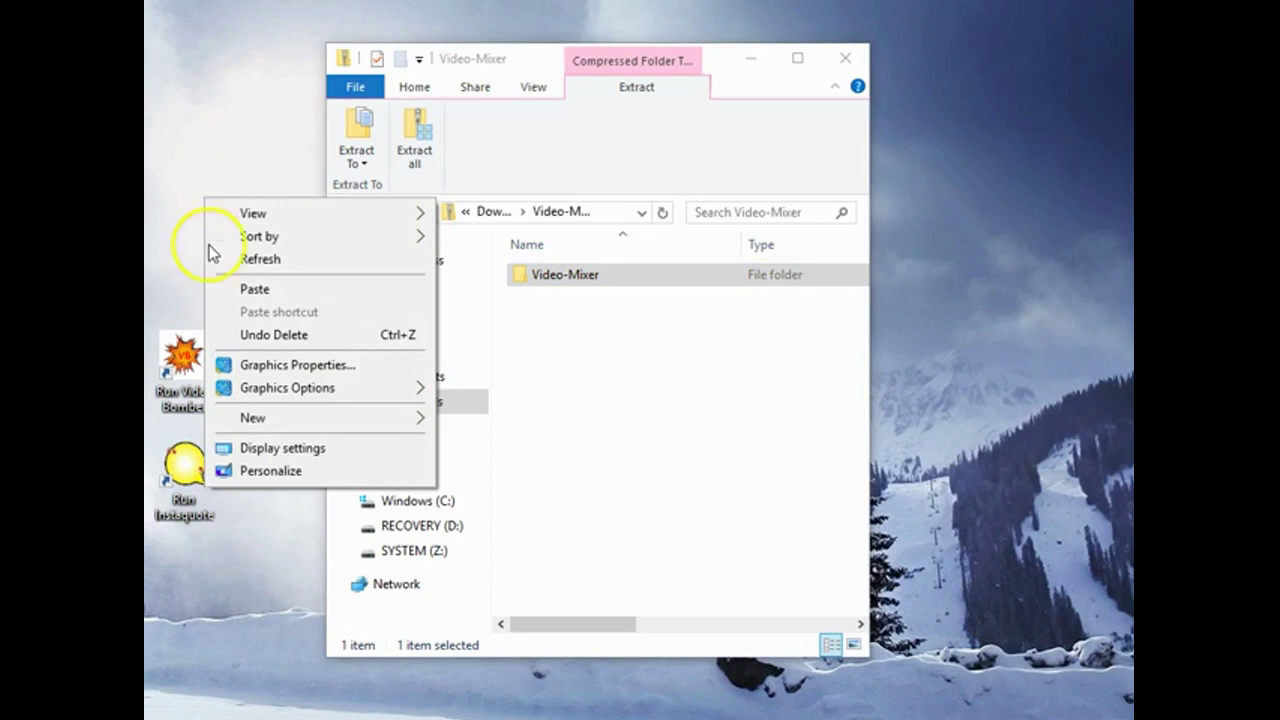
left_click(262, 289)
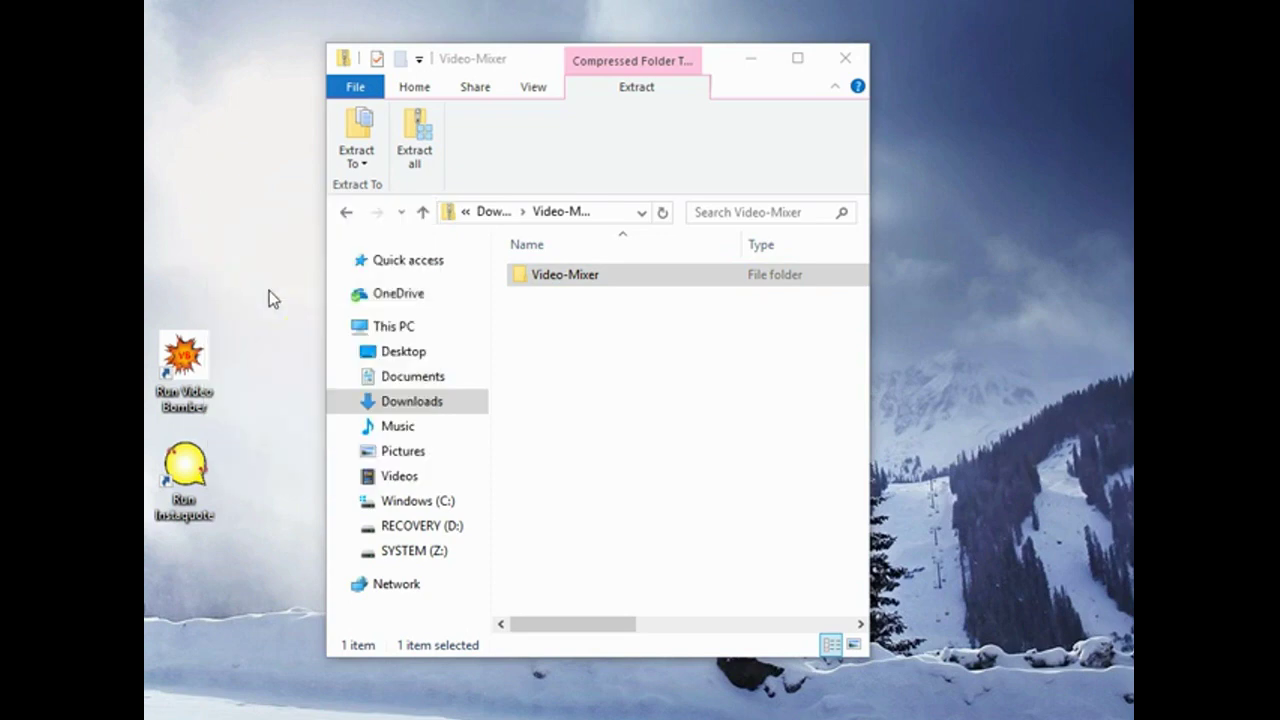
left_click(419, 222)
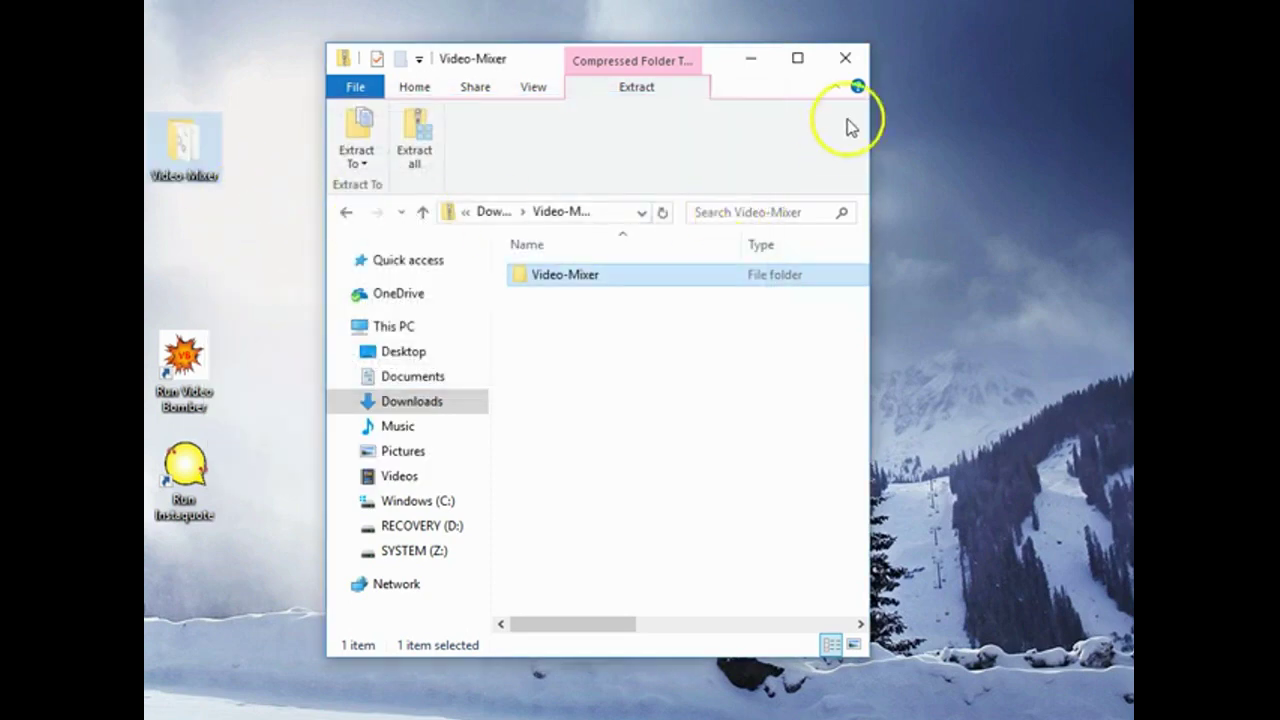
left_click(845, 64)
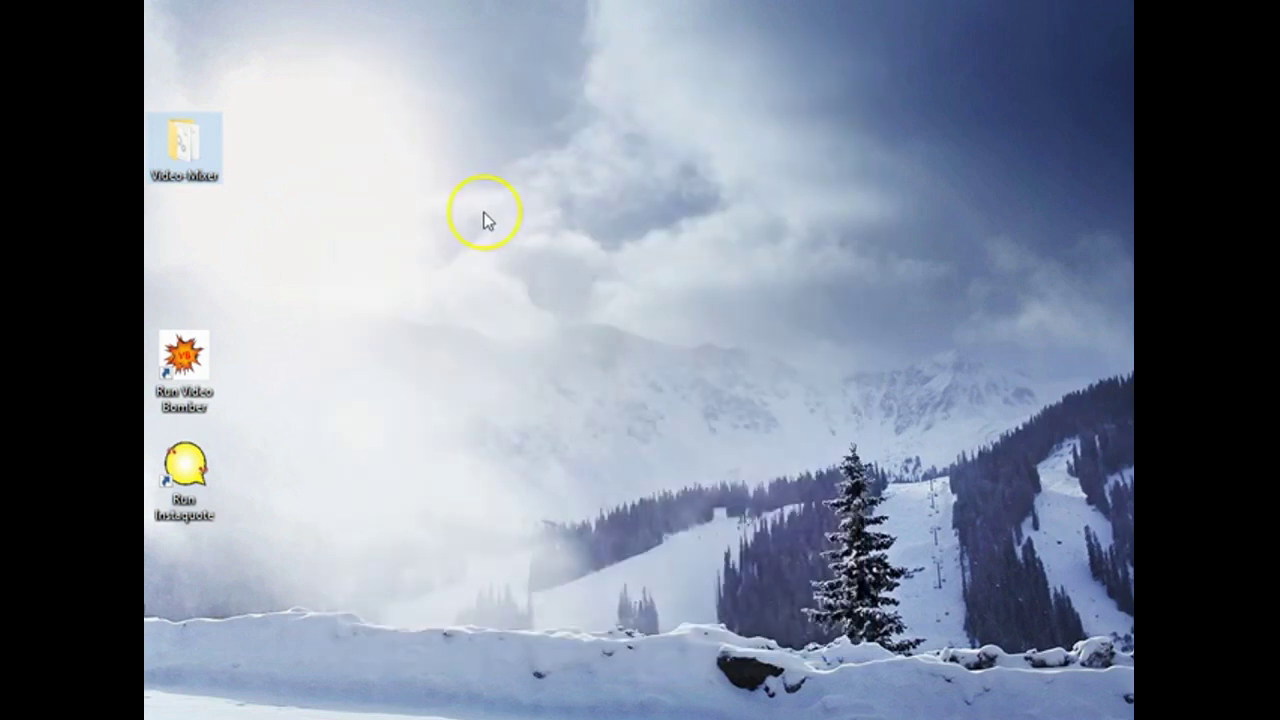
Step: Open the desktop Video-Mixer folder and run Video Mixer.exe despite the SmartScreen warning
double_click(195, 165)
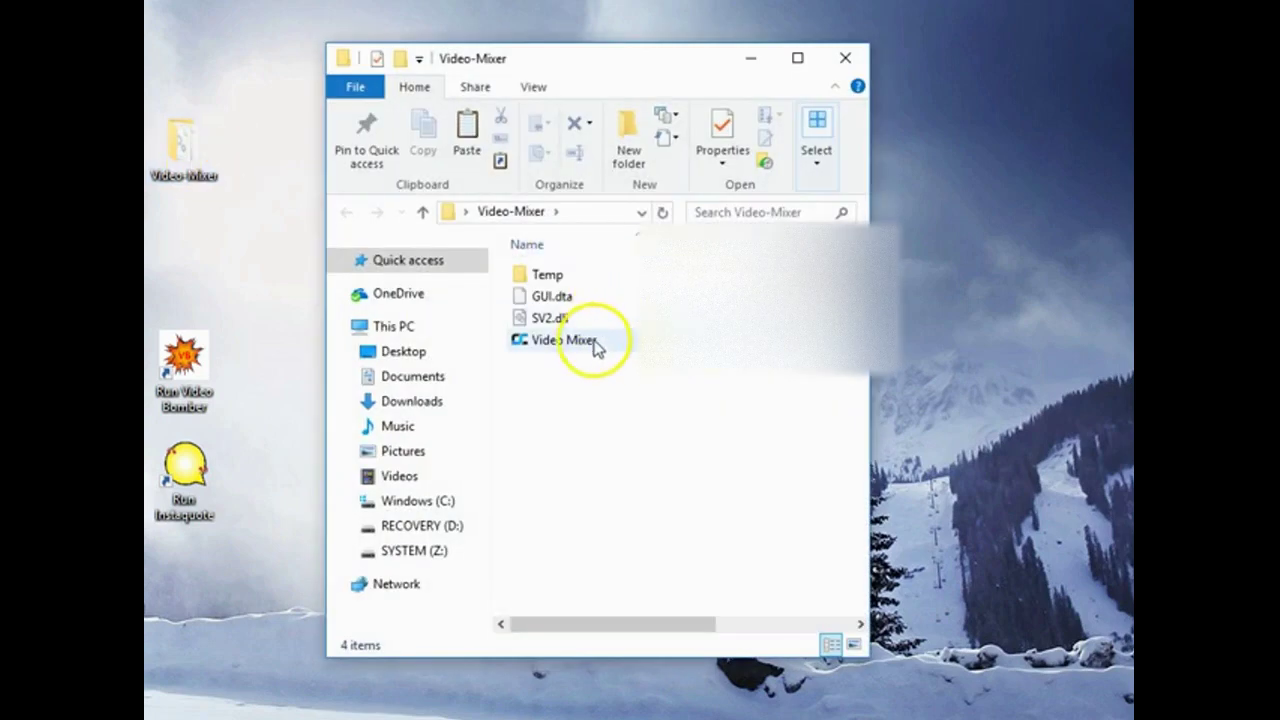
double_click(612, 346)
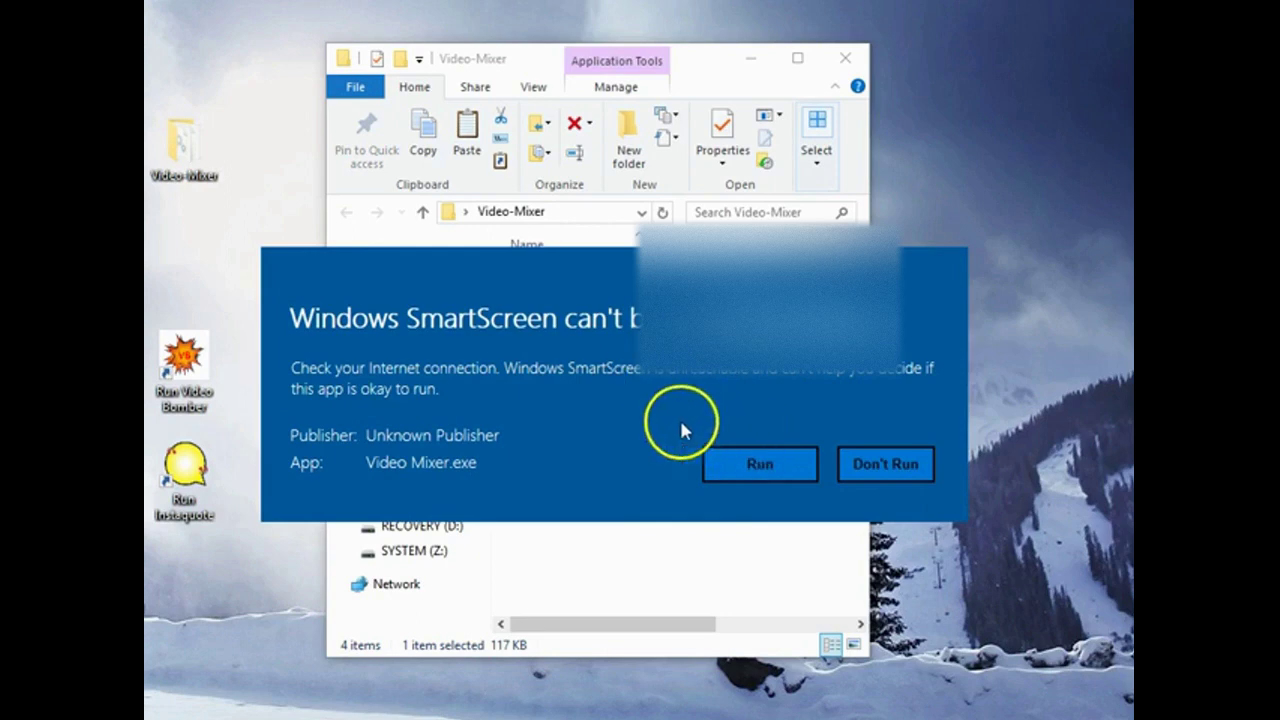
left_click(750, 477)
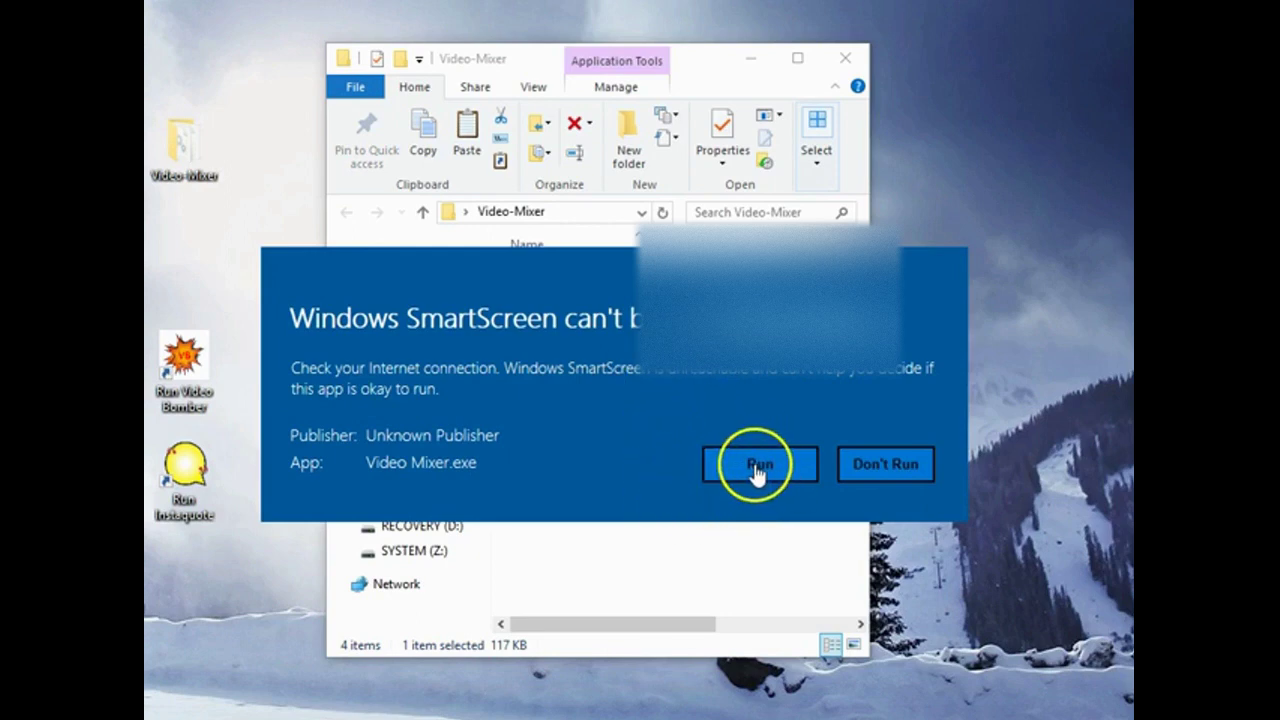
left_click(756, 466)
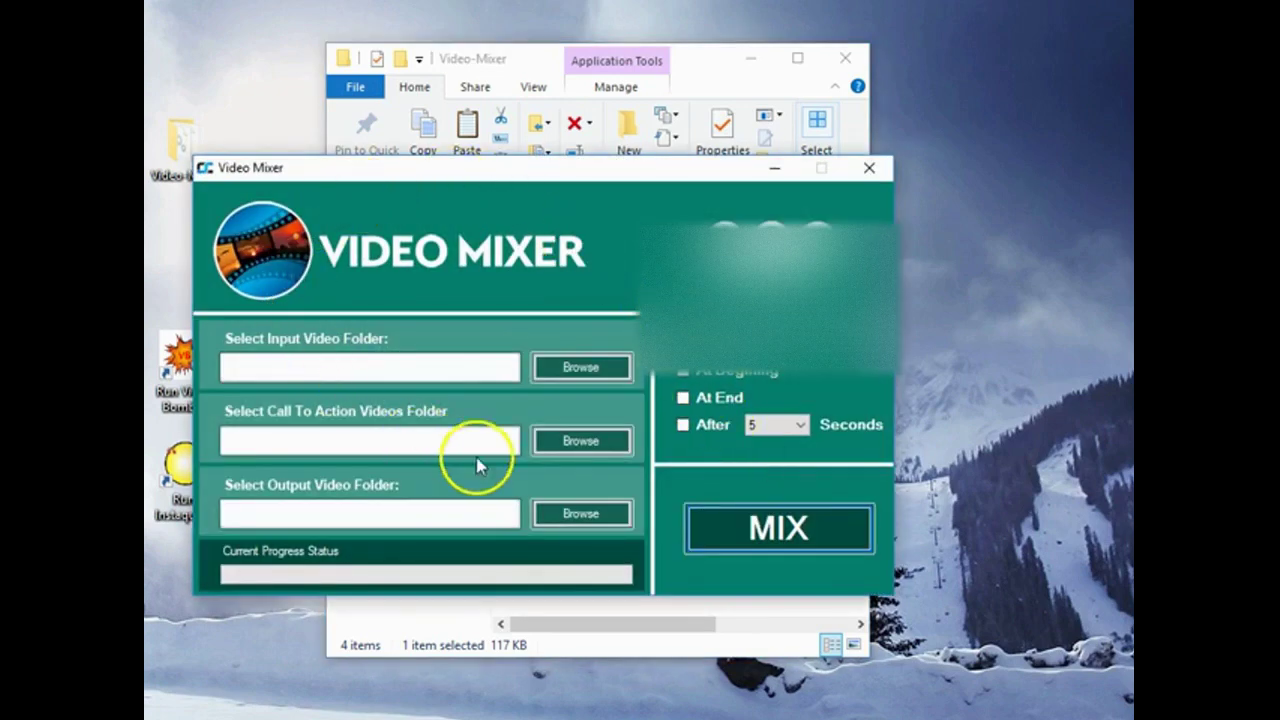
Step: Close Video Mixer, send a Video Mixer shortcut to the desktop, and close the folder window
left_click(870, 170)
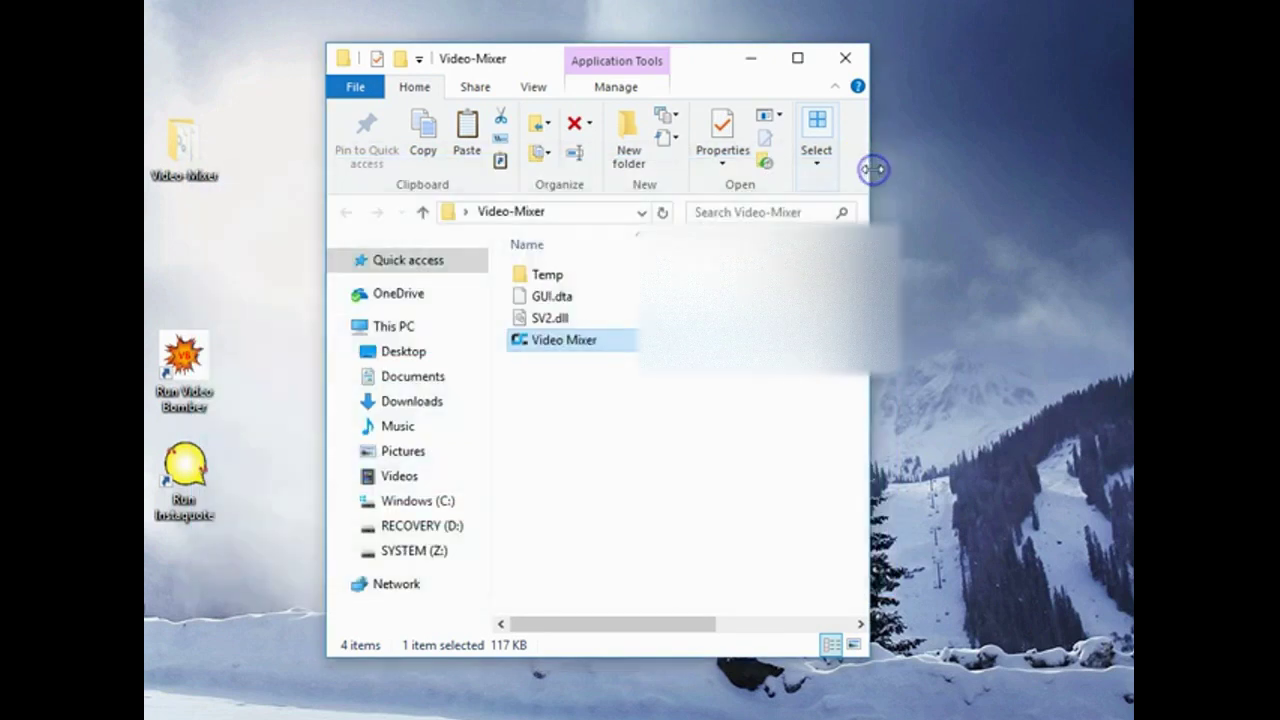
mouse_move(608, 343)
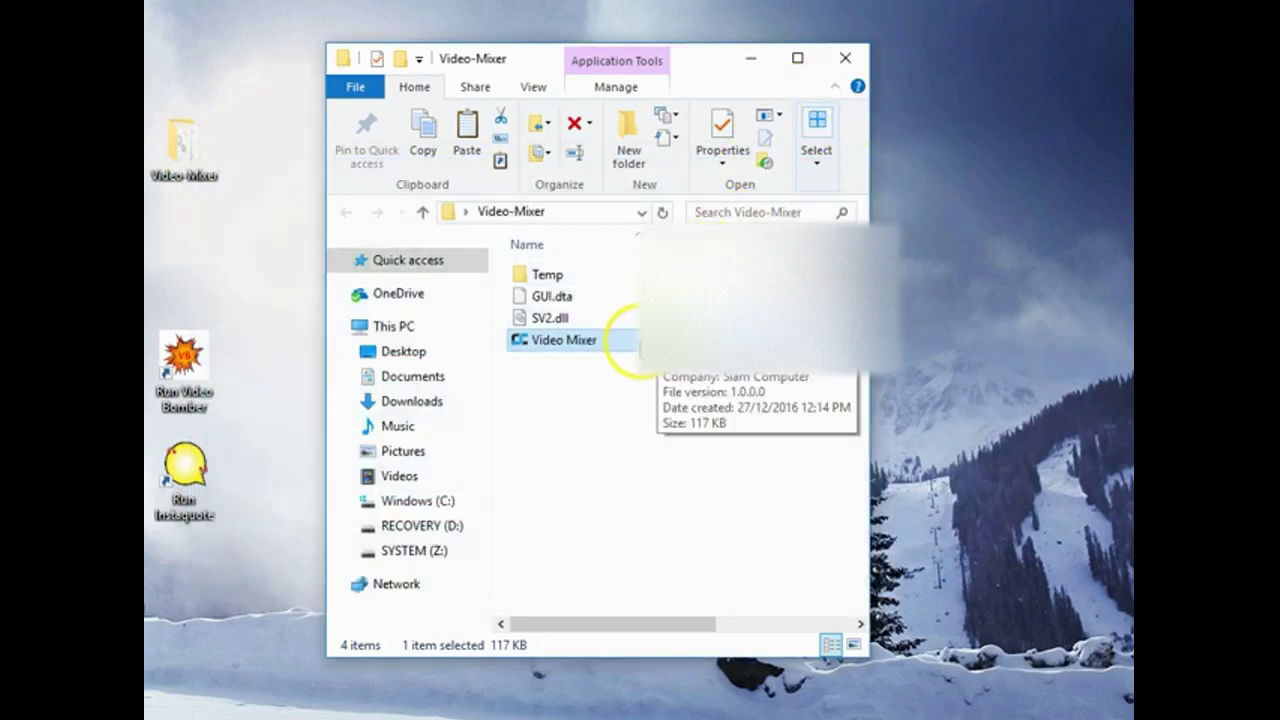
right_click(571, 345)
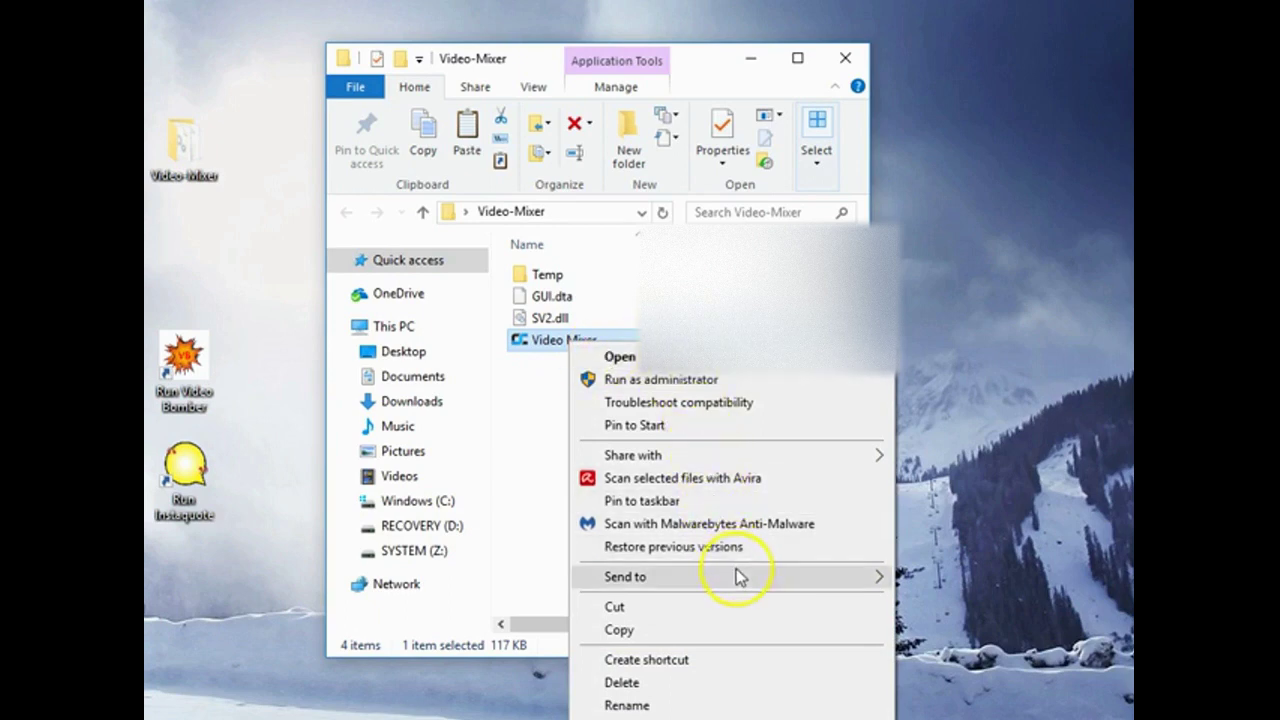
mouse_move(742, 578)
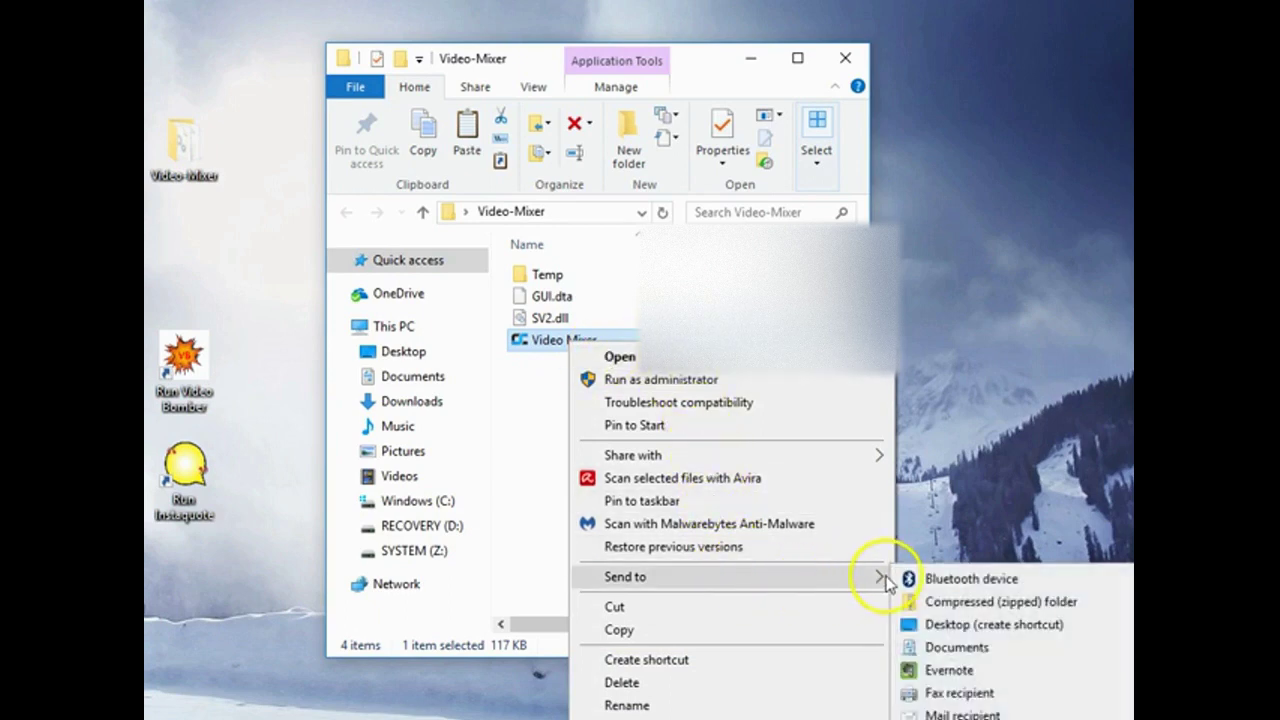
left_click(1003, 626)
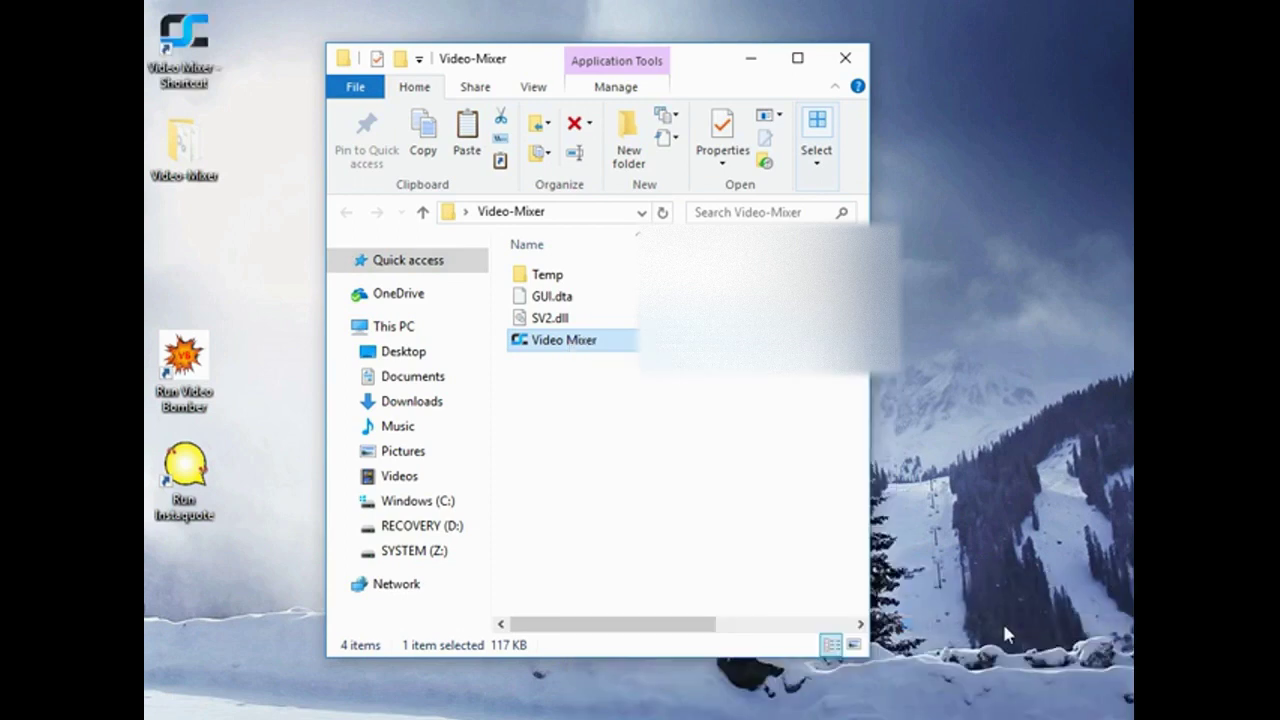
left_click(849, 58)
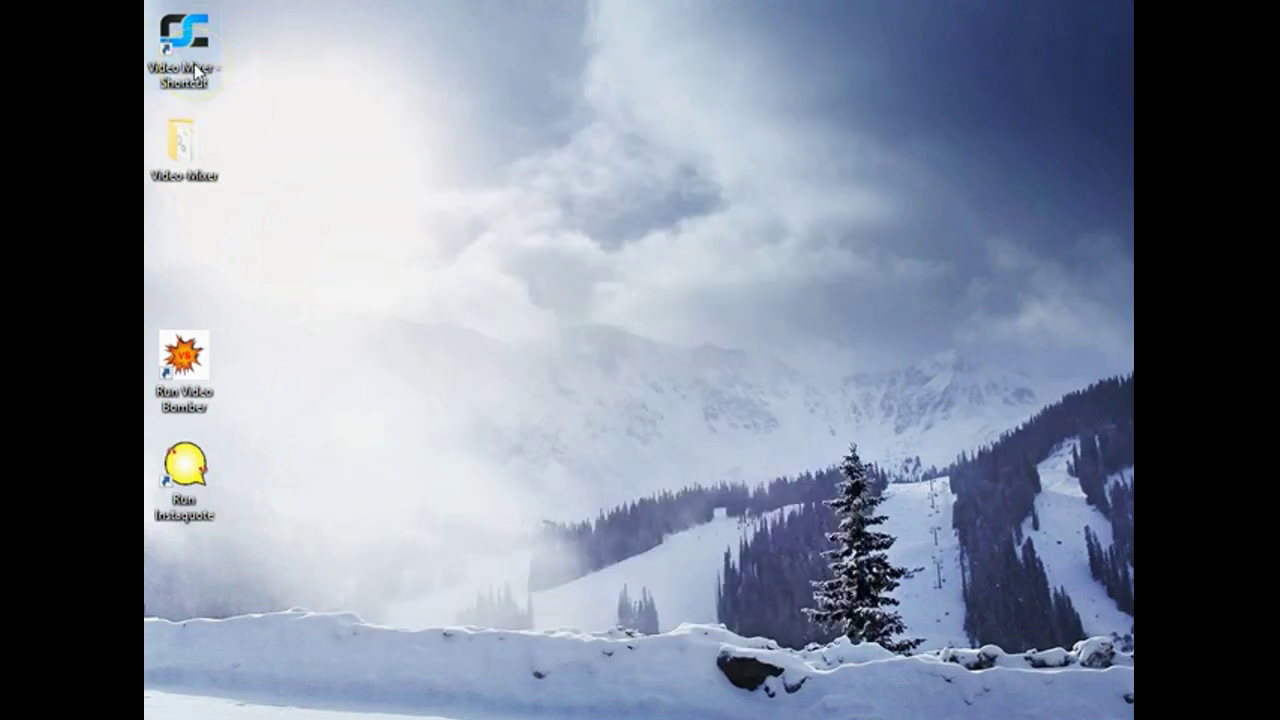
Step: Launch Video Mixer from the 'Video Mixer - Shortcut' desktop icon
double_click(194, 64)
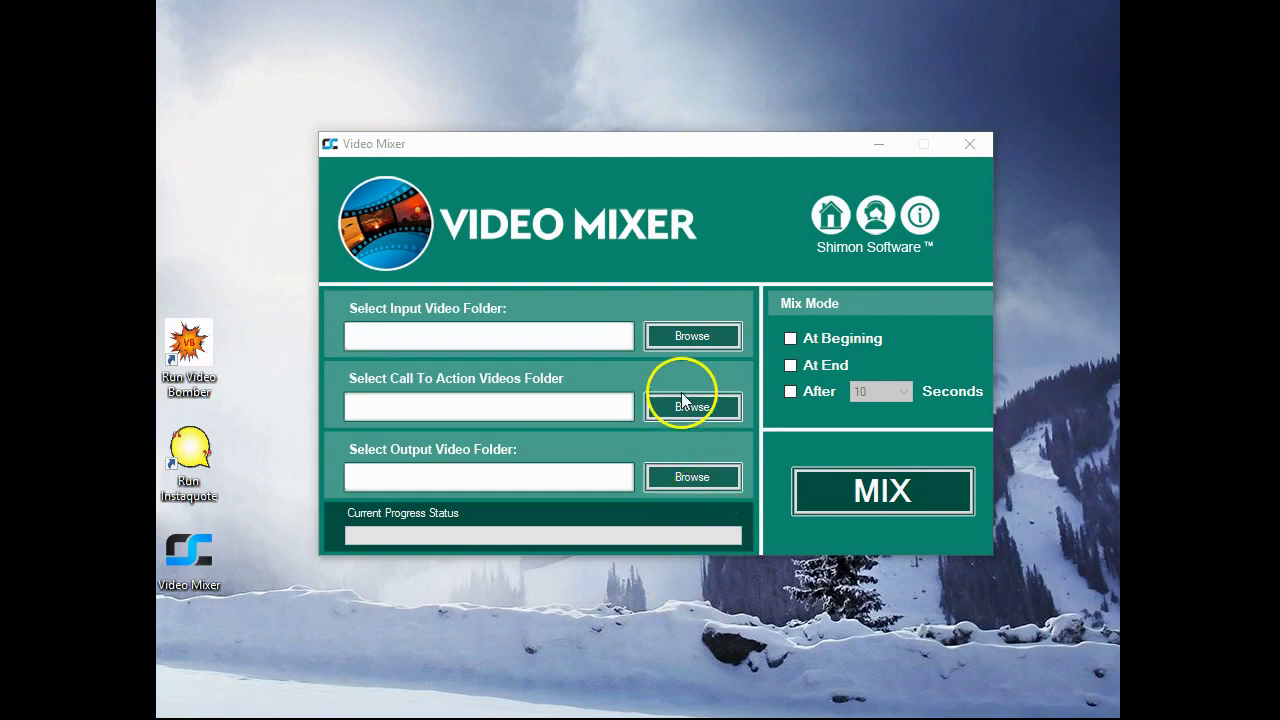
Step: Point the input video folder to Desktop > Video-Mixer > Input
left_click(697, 335)
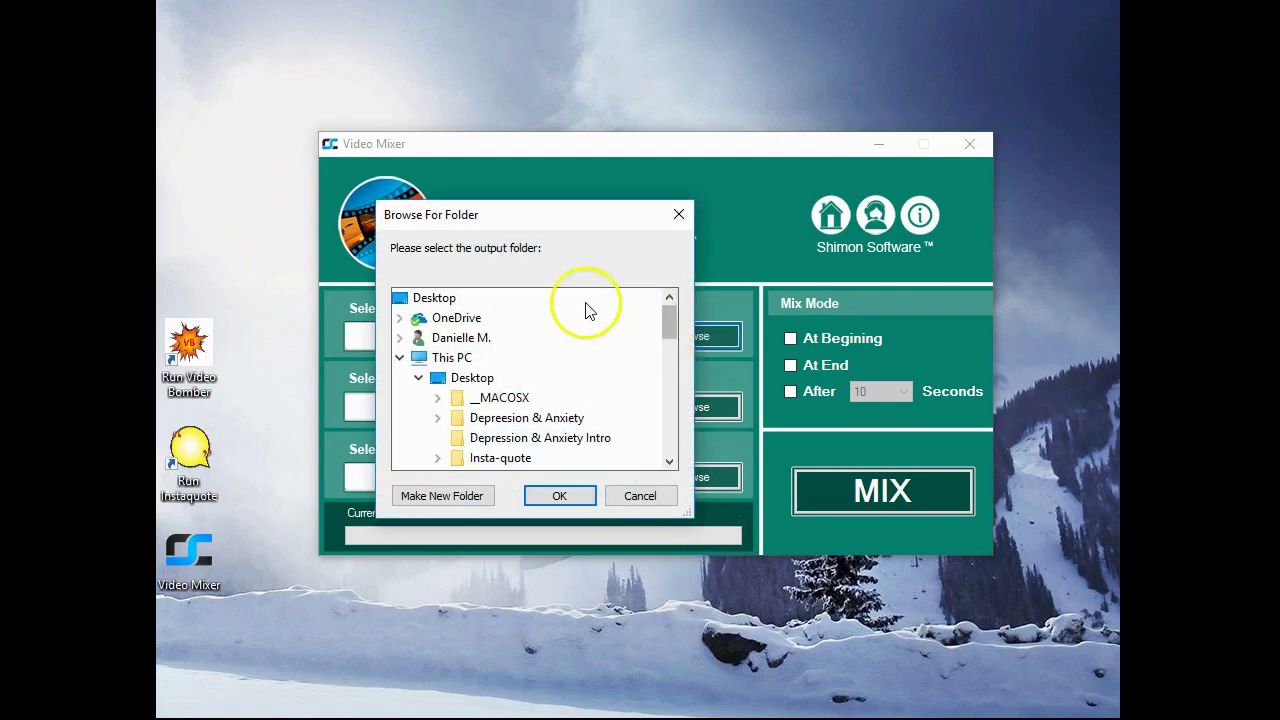
left_click(481, 385)
left_click_drag(672, 310, 669, 360)
left_click(510, 338)
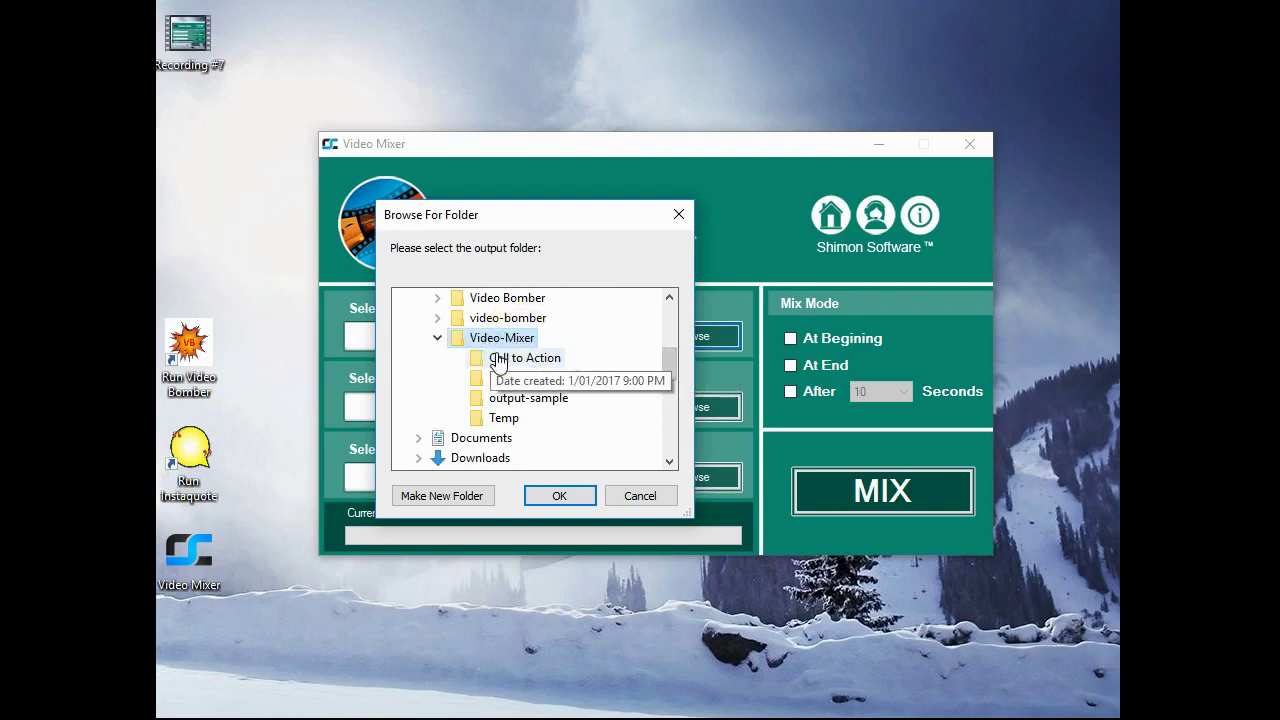
left_click(503, 378)
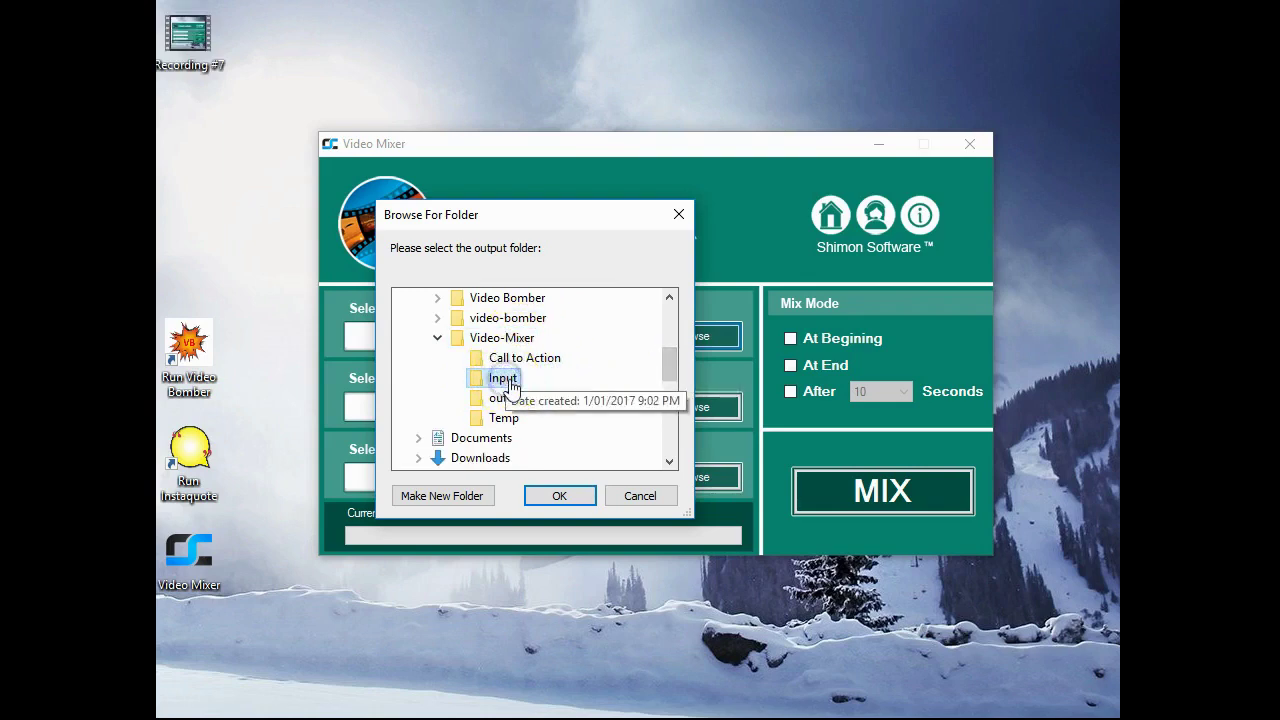
left_click(564, 498)
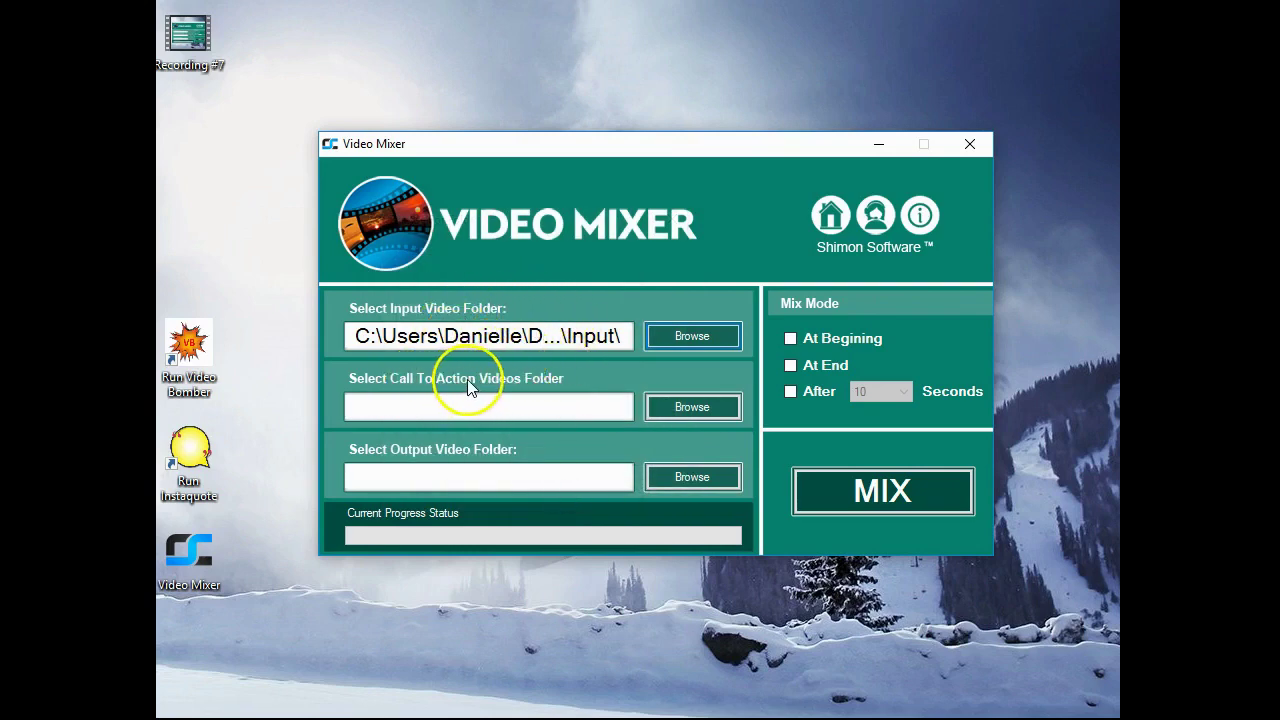
Step: Point the call-to-action videos folder to Video-Mixer > Call to Action
left_click(690, 406)
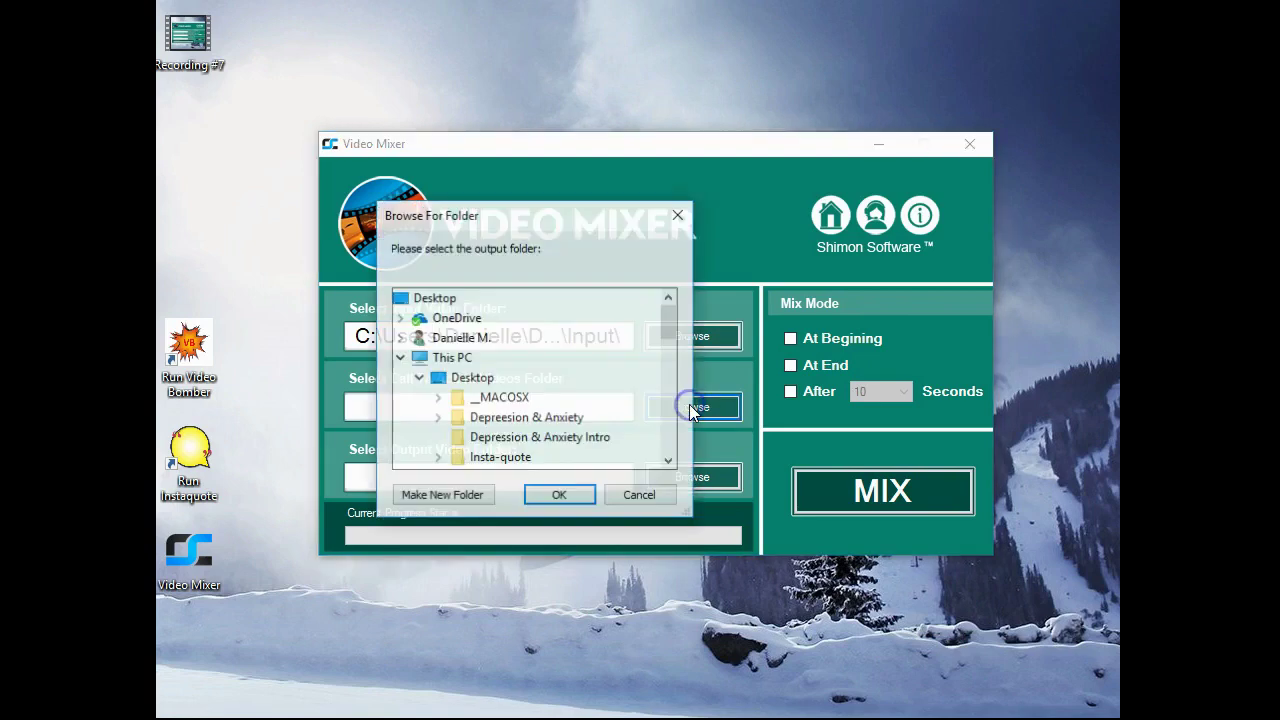
left_click_drag(670, 317, 669, 360)
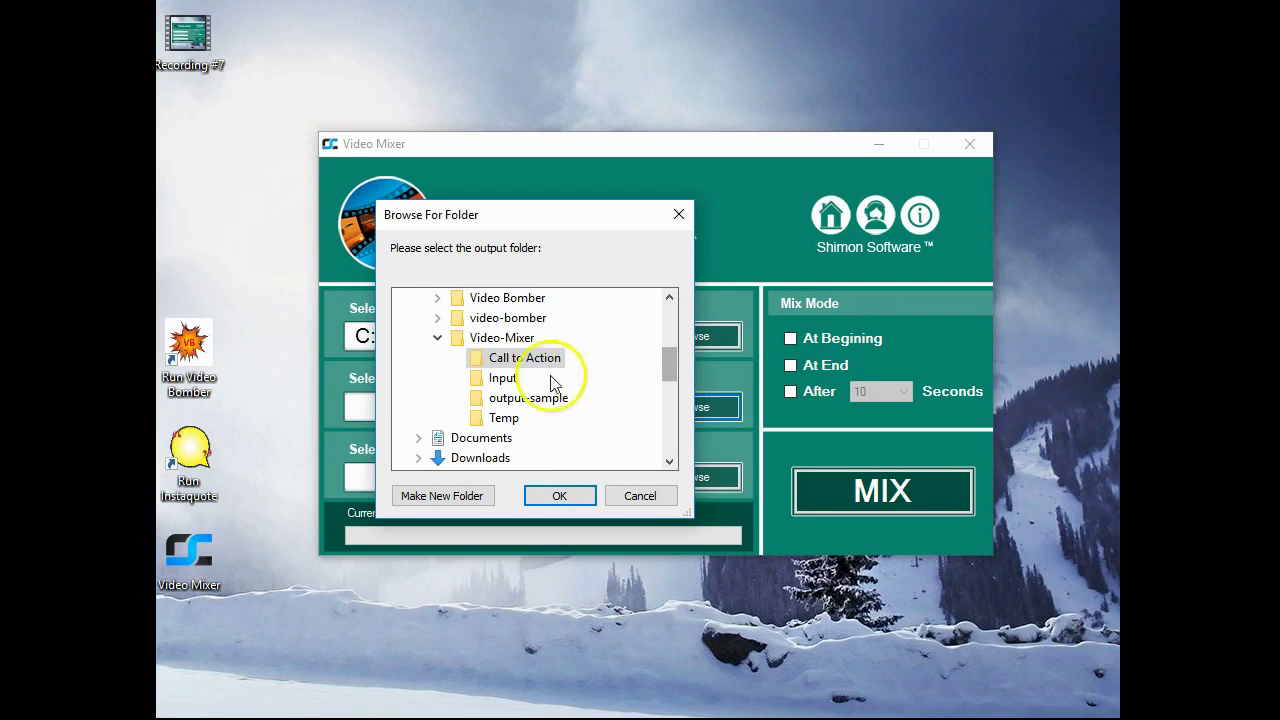
left_click(513, 362)
left_click(570, 492)
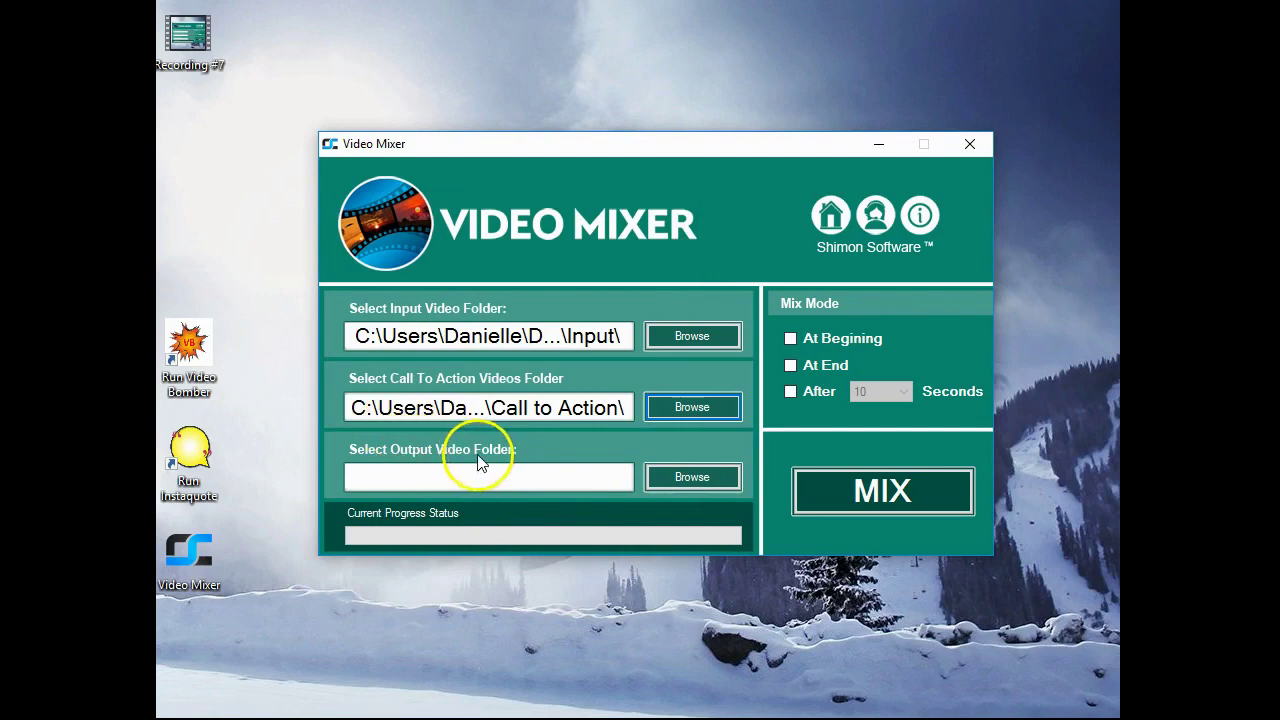
Step: Set the output video folder to Video-Mixer > output-sample
left_click(695, 478)
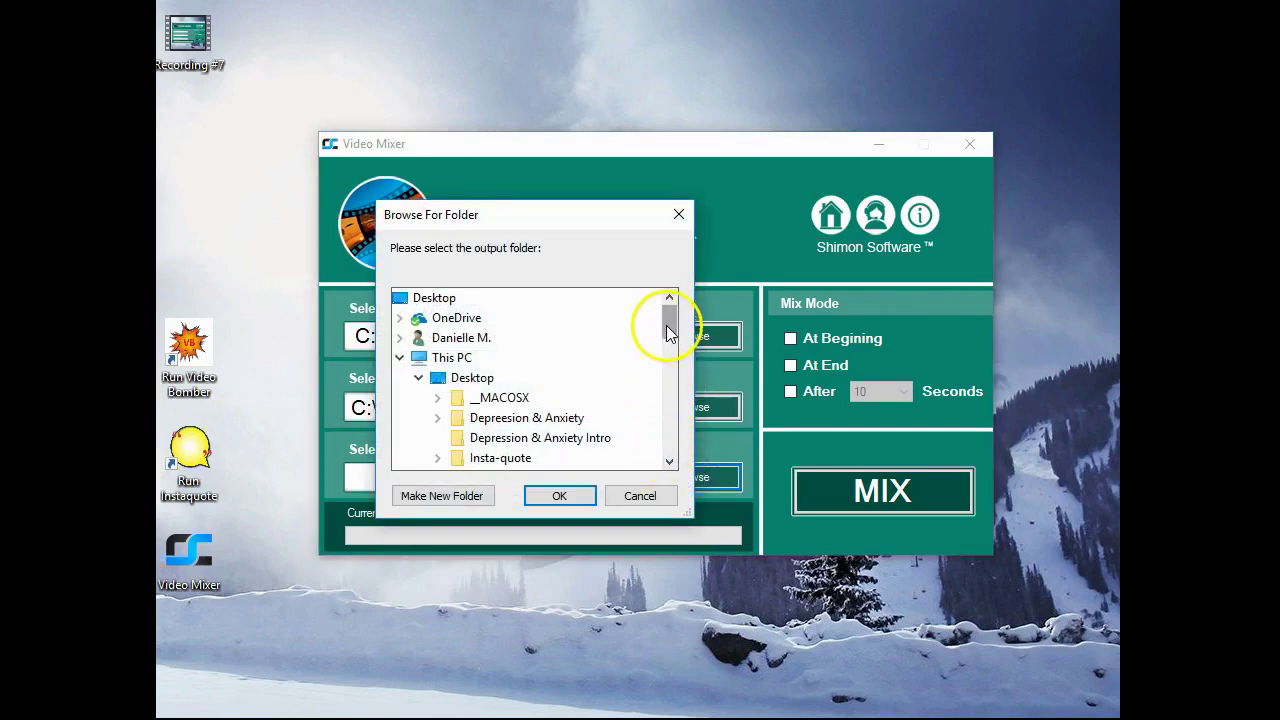
left_click_drag(666, 324, 672, 365)
left_click(540, 376)
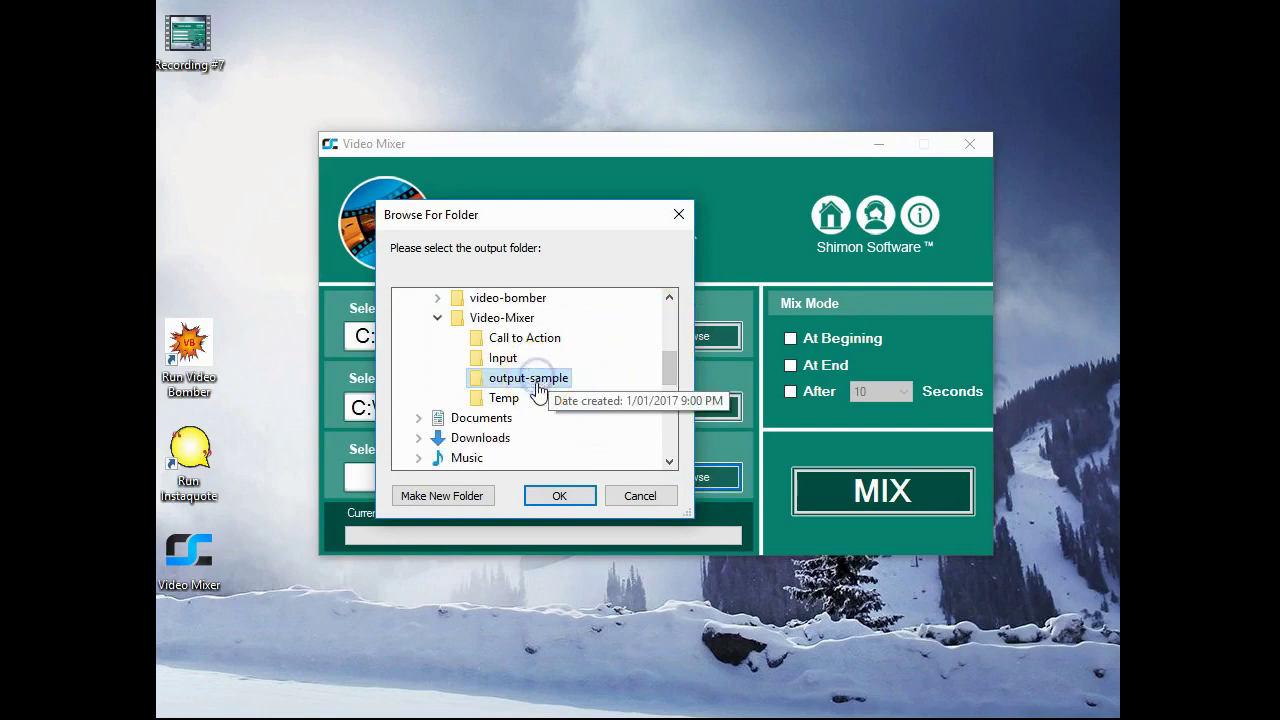
left_click(559, 496)
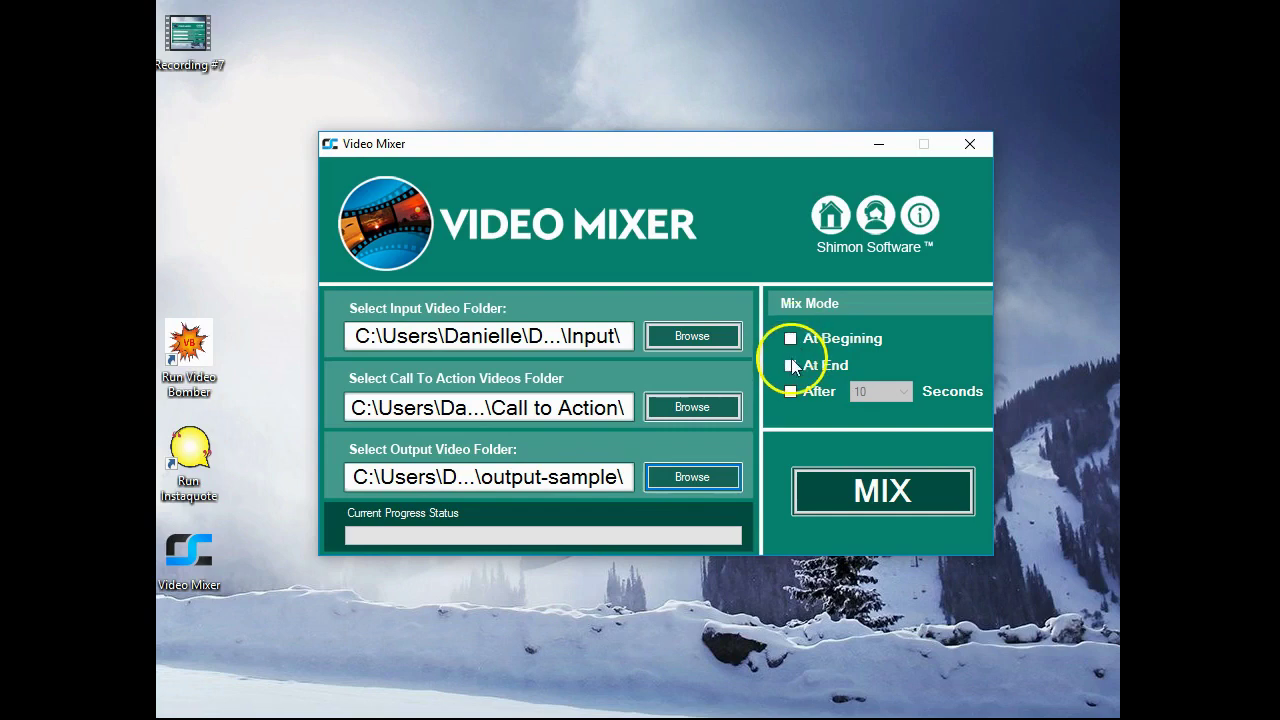
Step: Tick At Begining, At End and After under Mix Mode, keeping the delay at 10 seconds
left_click(788, 394)
left_click(905, 393)
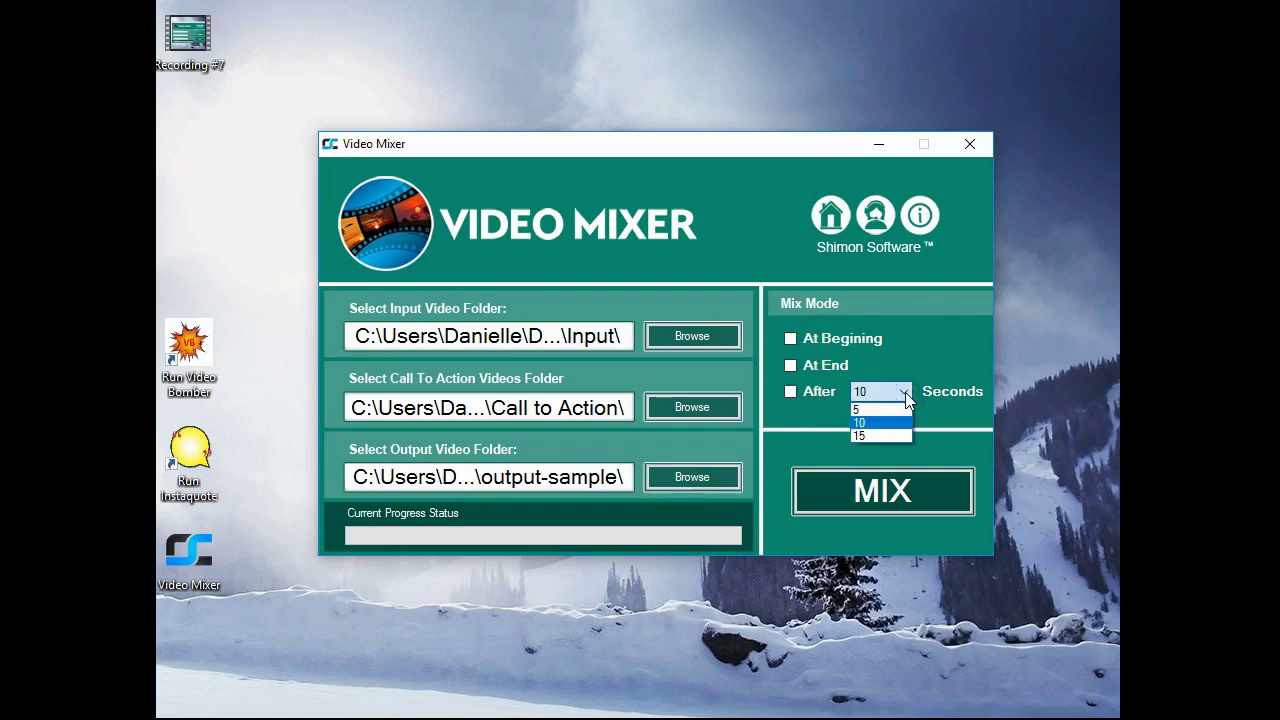
left_click(890, 423)
left_click(905, 336)
left_click(805, 340)
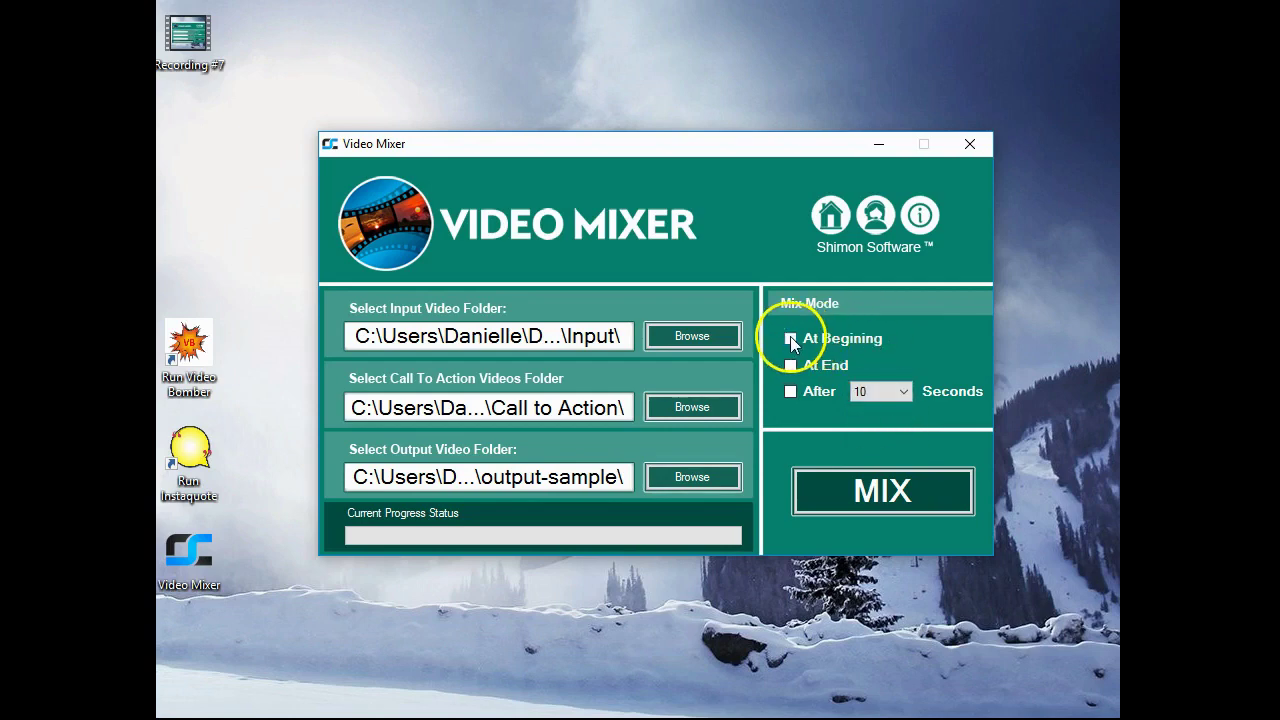
left_click(791, 392)
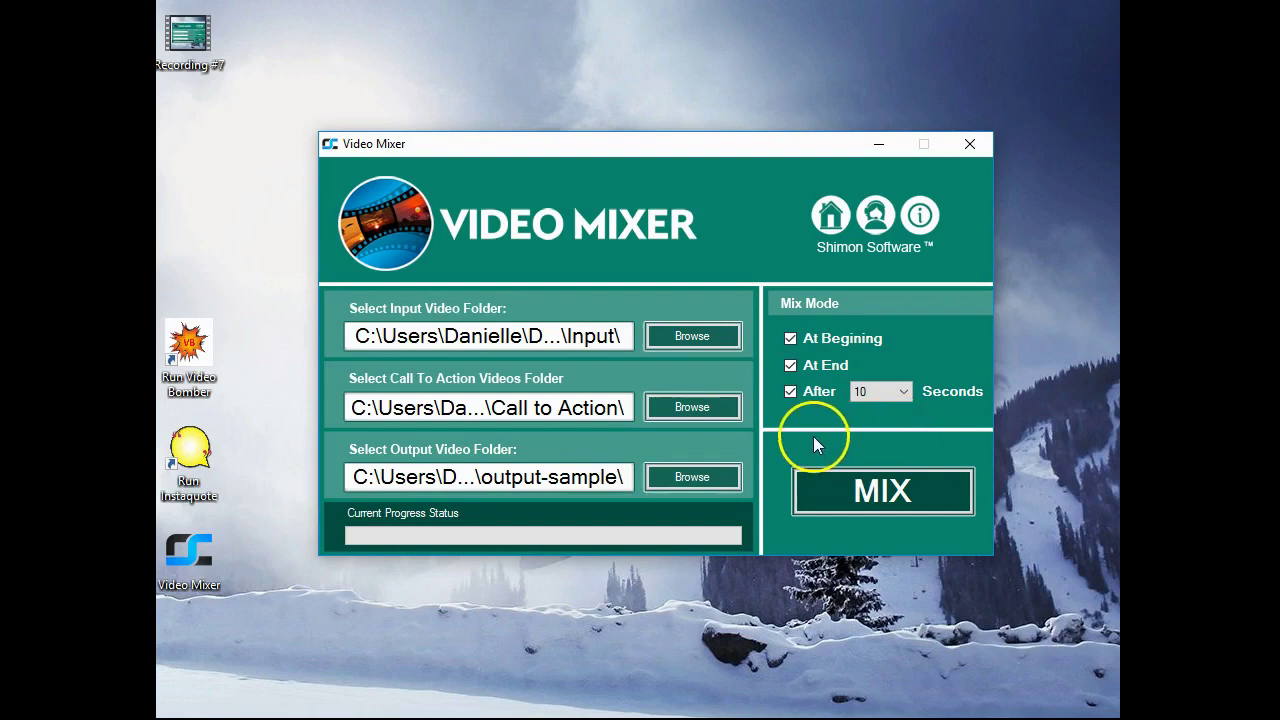
Step: Run MIX and let all 3 videos finish processing until Process Completed appears
left_click(866, 488)
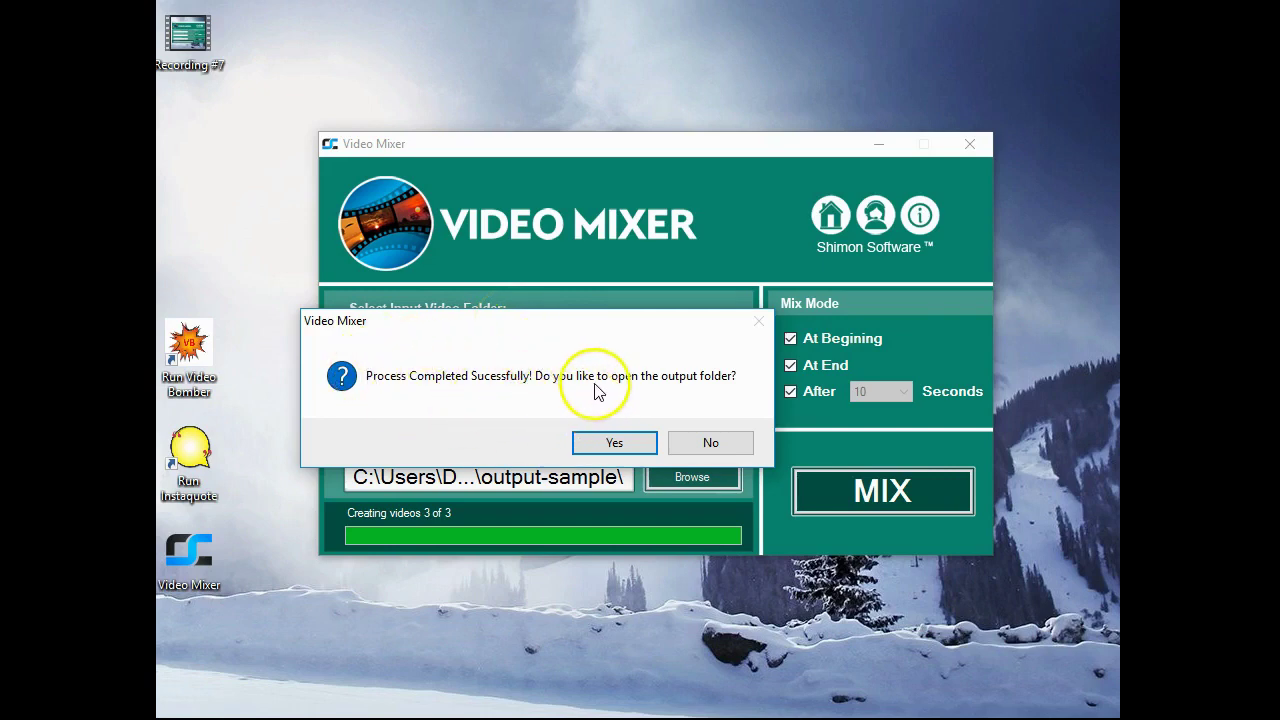
Step: Confirm opening the output-sample folder and select the first mixed video
left_click(614, 444)
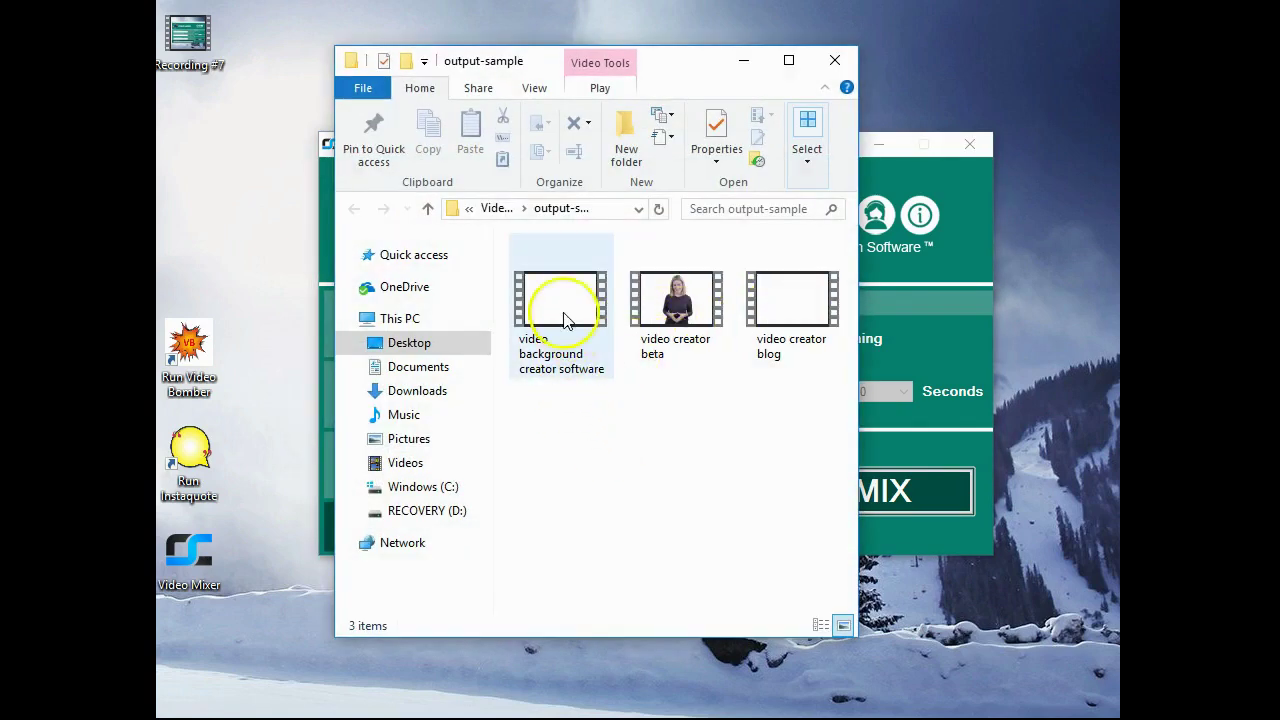
left_click(566, 308)
Step: Play the mixed 'video background creator software' video in Films & TV to its end
double_click(564, 305)
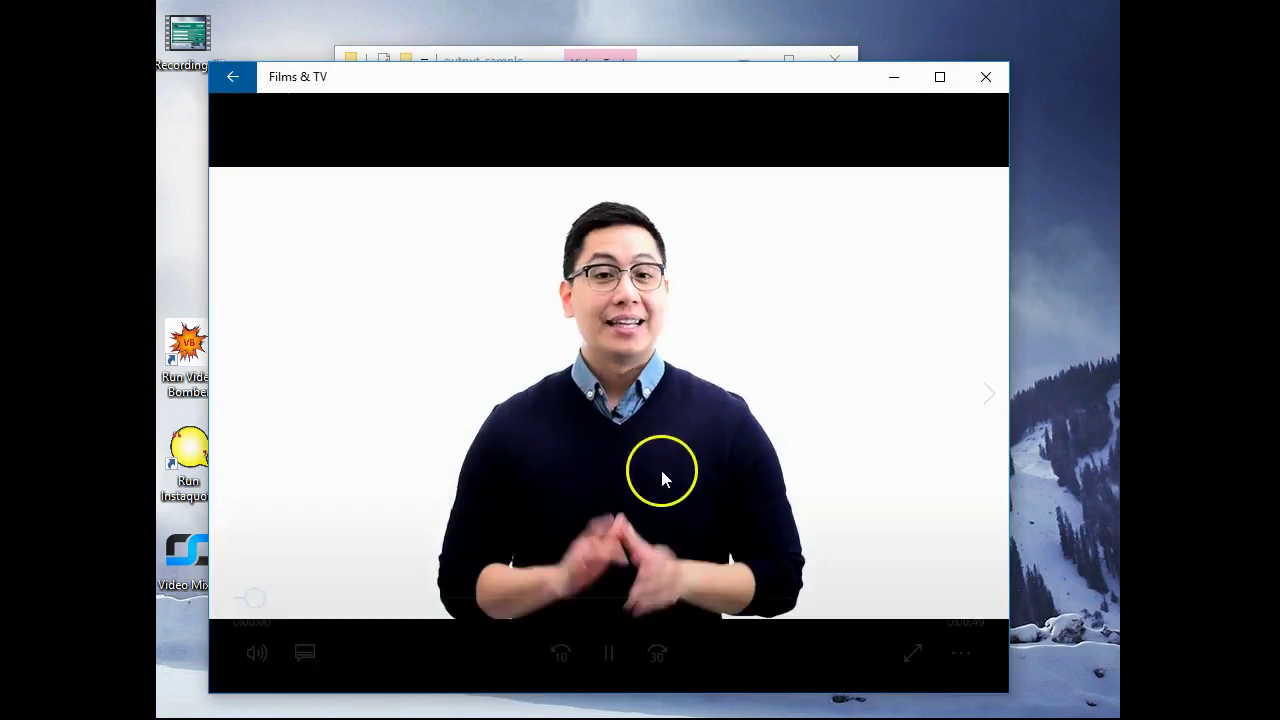